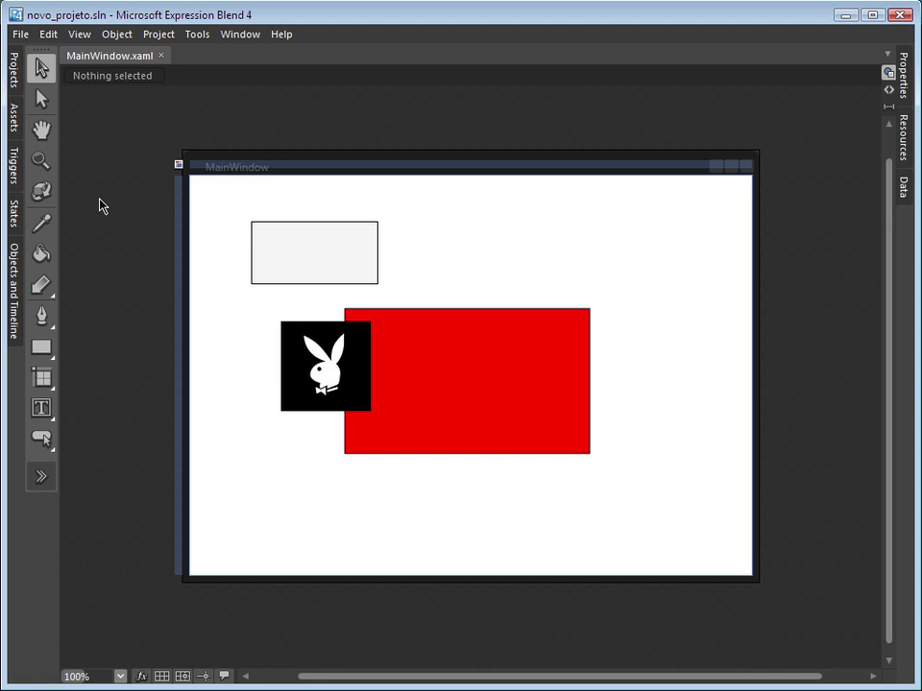
Select the light grey rectangle and look through its property categories.
{"action": "left_click", "coordinate": [17, 67]}
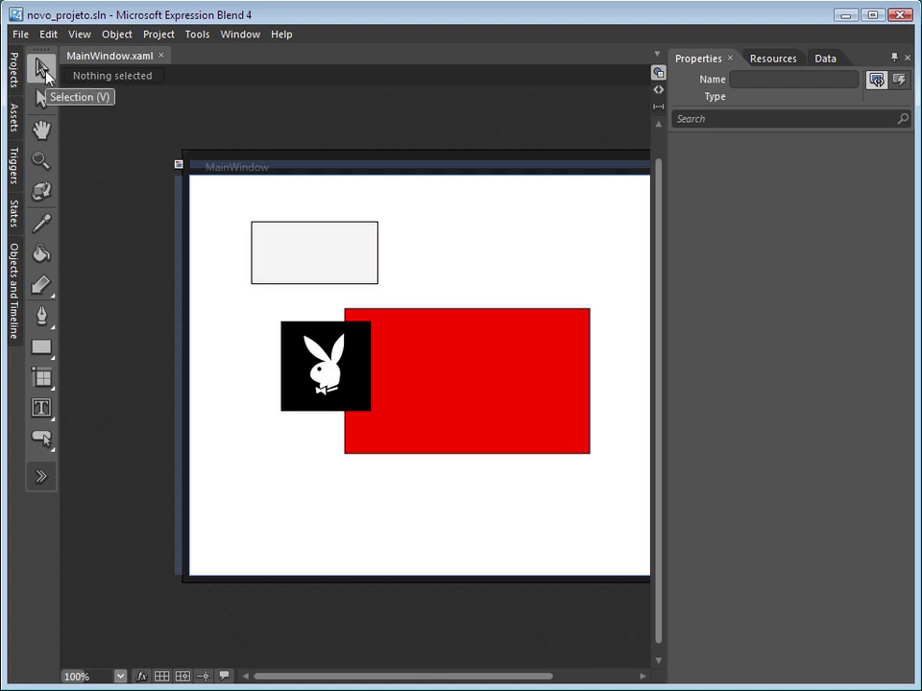
{"action": "left_click", "coordinate": [347, 245]}
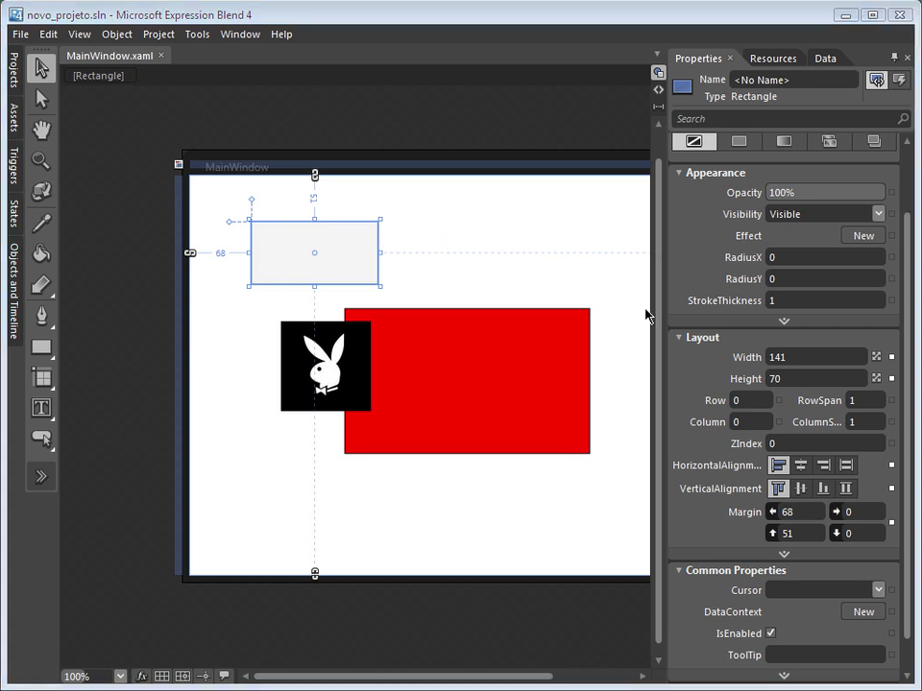
{"action": "left_click_drag", "start_coordinate": [909, 268], "coordinate": [917, 182]}
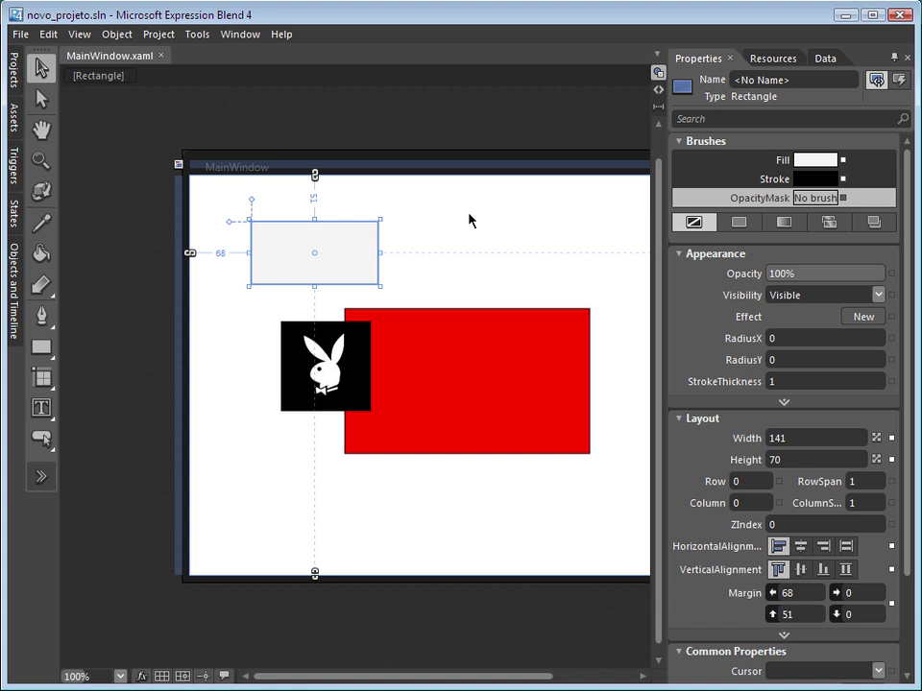
Collapse the rectangle's Appearance properties, leaving the Brushes category expanded to show the colour editor.
{"action": "left_click", "coordinate": [702, 142]}
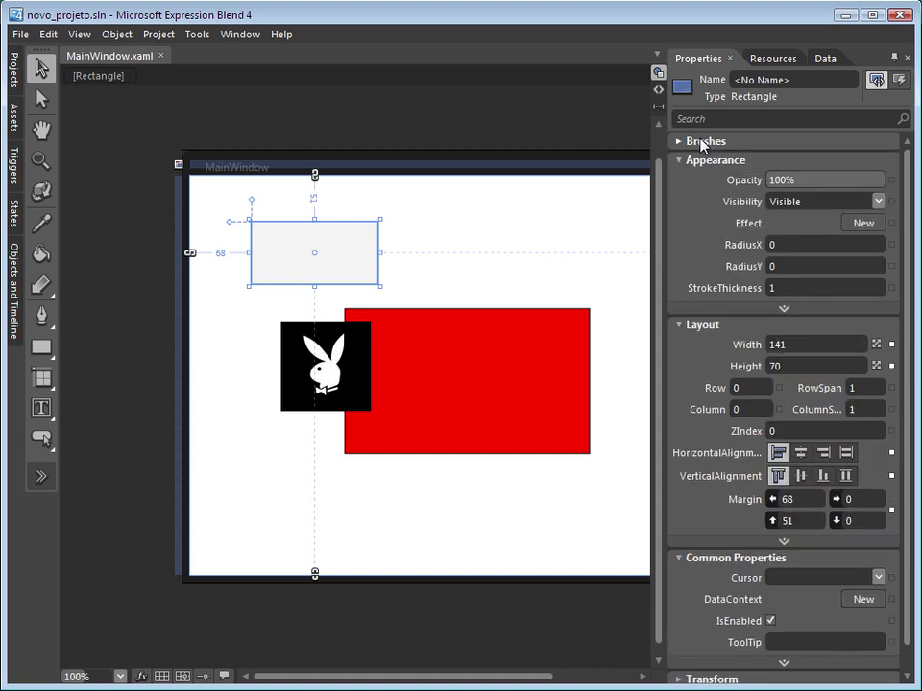
{"action": "left_click", "coordinate": [702, 142]}
{"action": "left_click", "coordinate": [704, 142]}
{"action": "left_click", "coordinate": [708, 162]}
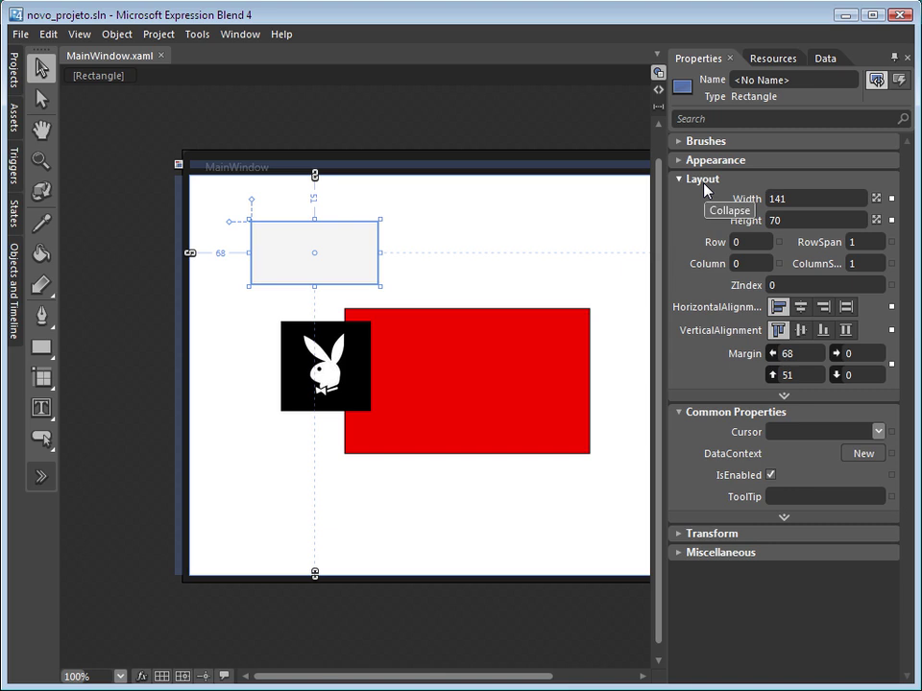
{"action": "left_click", "coordinate": [701, 143]}
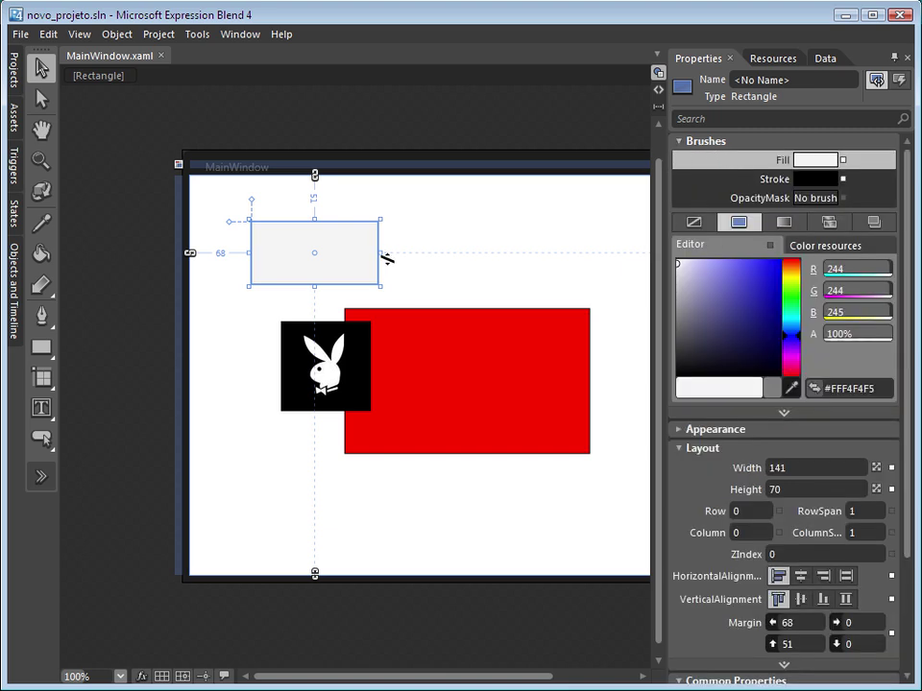
Compare the properties and object types of the red rectangle, the rabbit image and the light grey rectangle, ending on the grey one.
{"action": "left_click", "coordinate": [436, 342]}
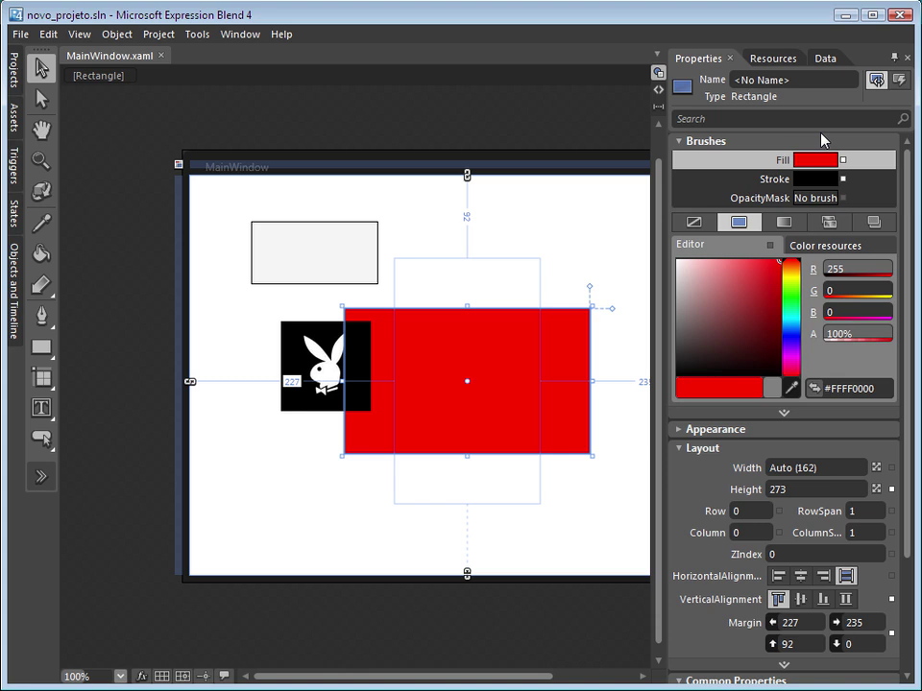
{"action": "left_click", "coordinate": [371, 277]}
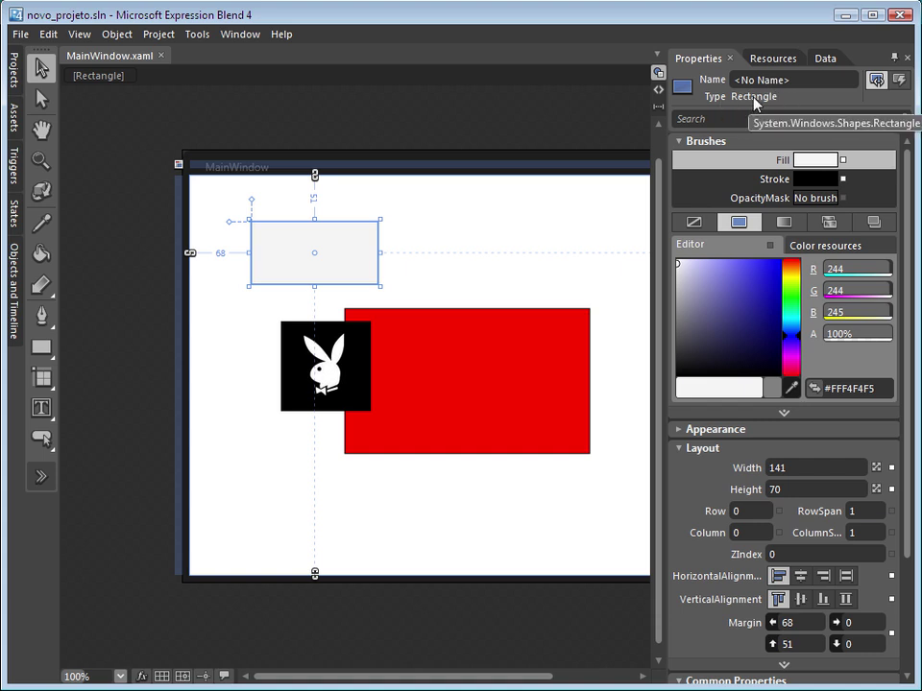
{"action": "left_click", "coordinate": [327, 366]}
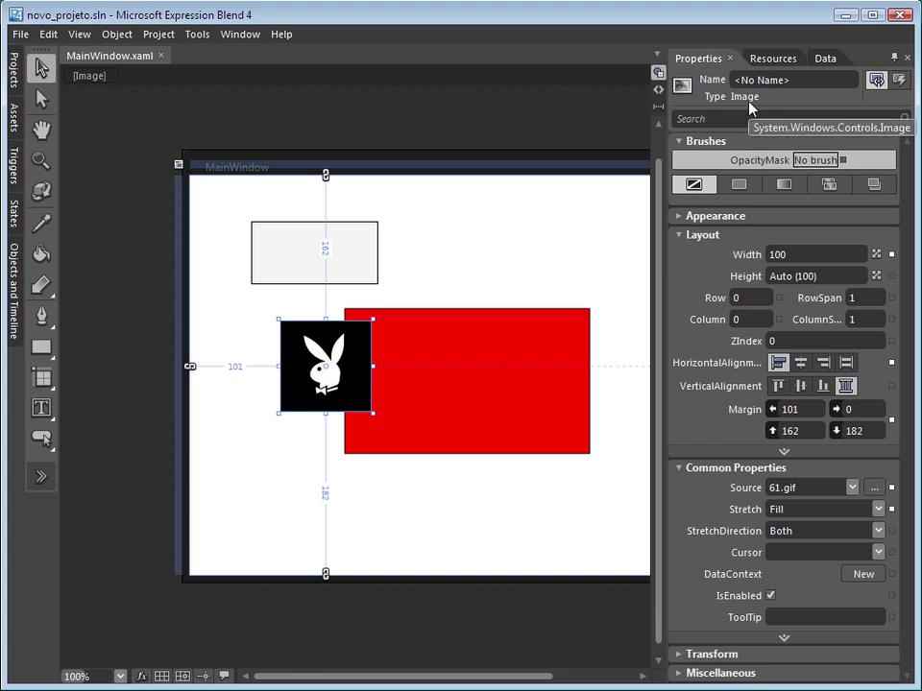
{"action": "key", "text": "Escape"}
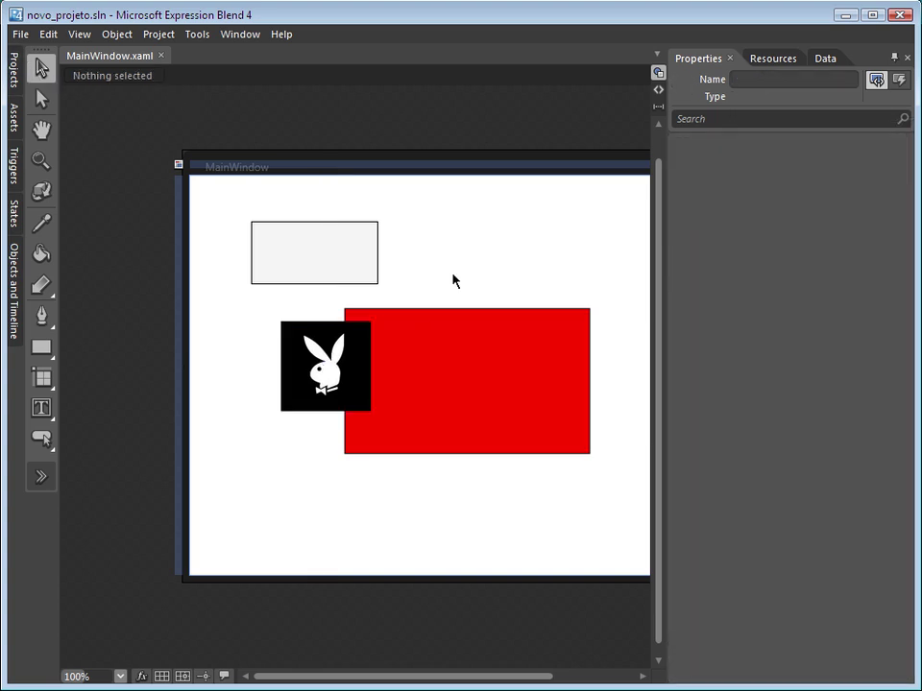
{"action": "left_click", "coordinate": [312, 357]}
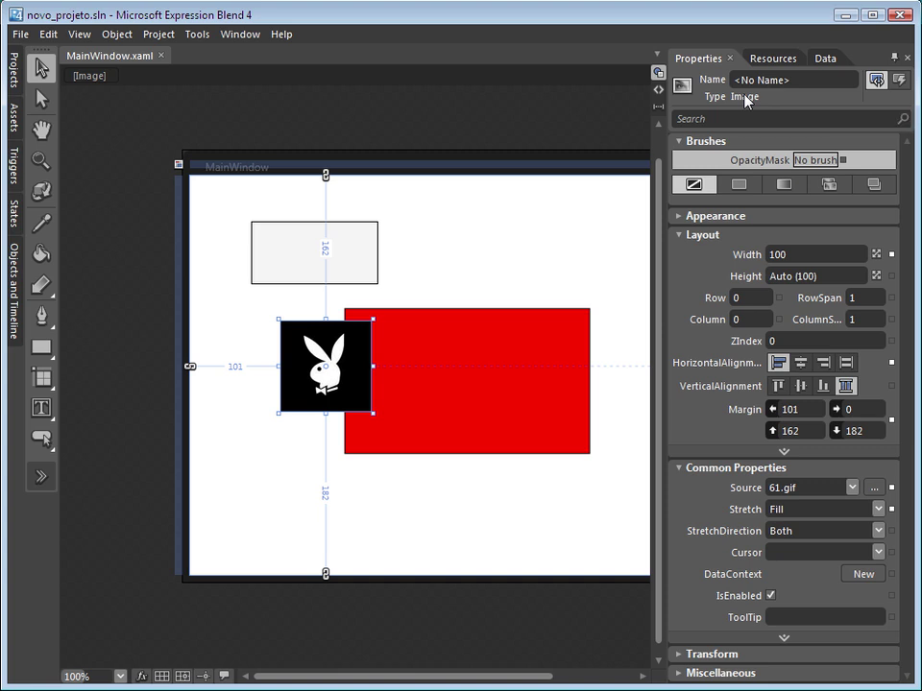
{"action": "left_click", "coordinate": [345, 264]}
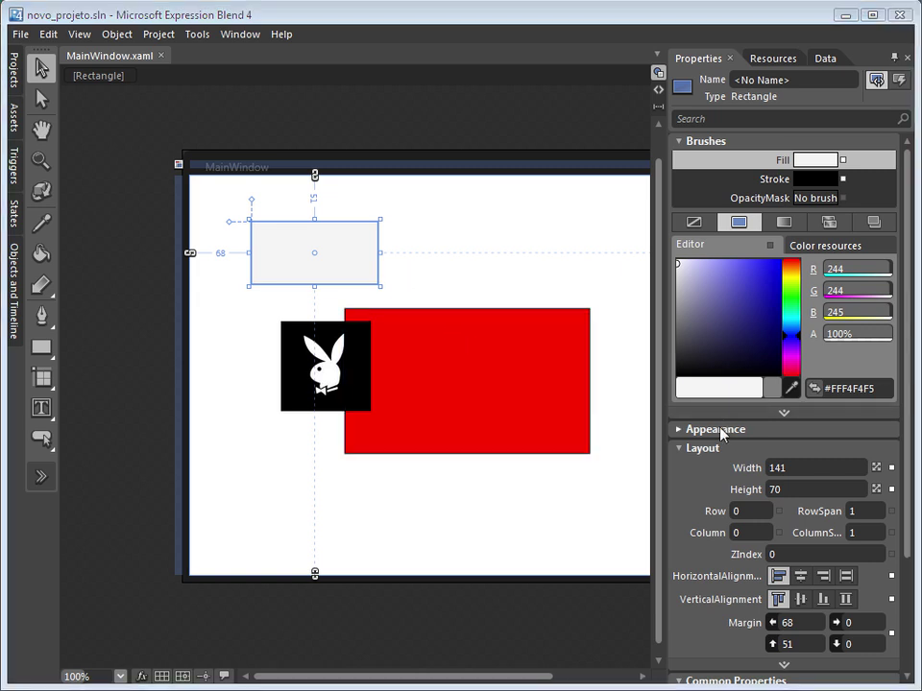
Try a RadiusX and RadiusY of 20 on the light grey rectangle, and return both radii to 0.
{"action": "left_click", "coordinate": [716, 433]}
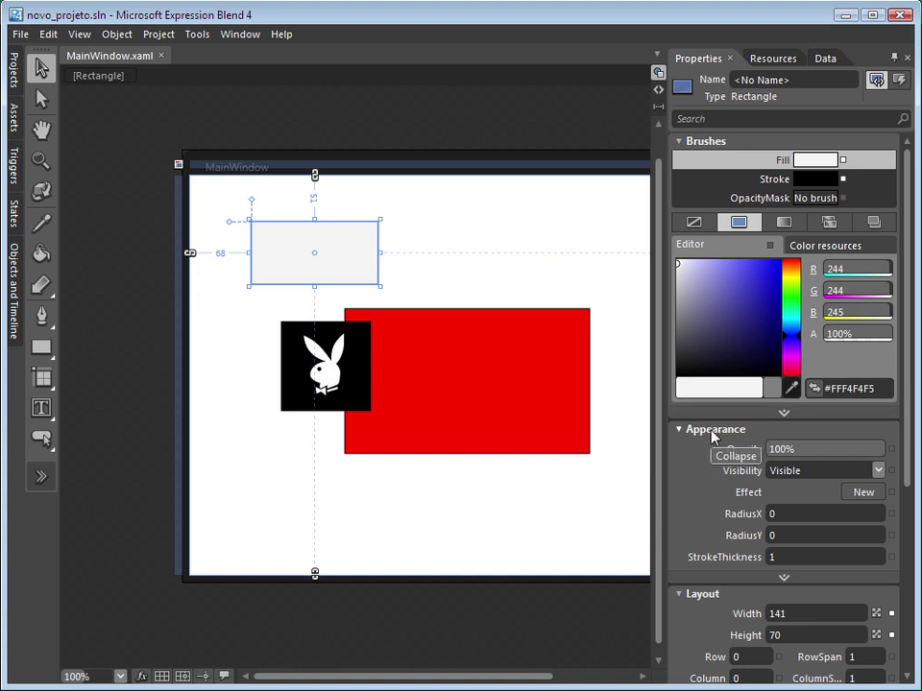
{"action": "scroll", "coordinate": [712, 437], "scroll_direction": "down", "scroll_amount": 4}
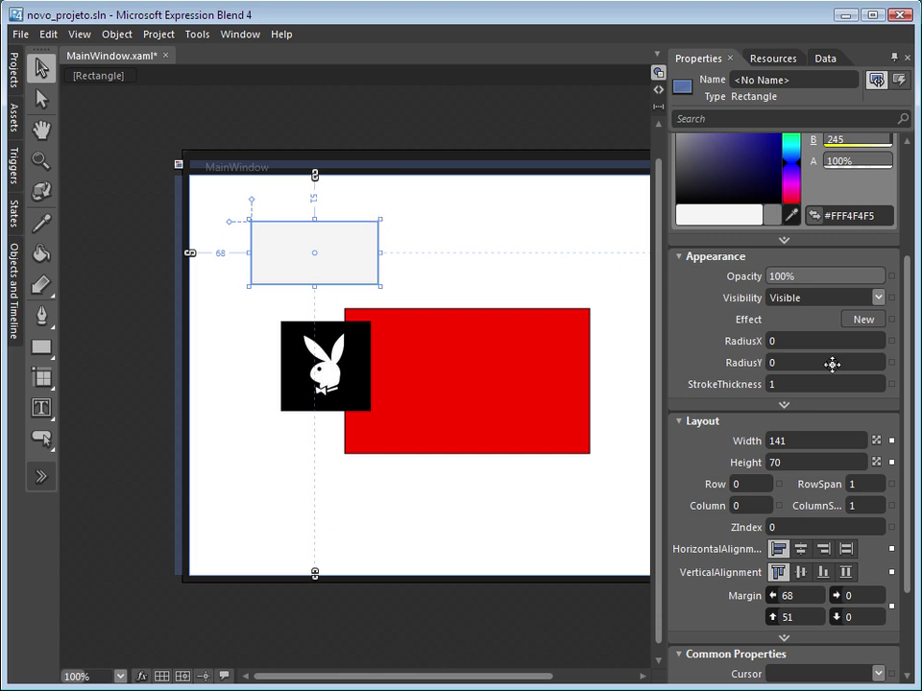
{"action": "left_click", "coordinate": [778, 342]}
{"action": "type", "text": "20"}
{"action": "left_click", "coordinate": [782, 362]}
{"action": "type", "text": "20"}
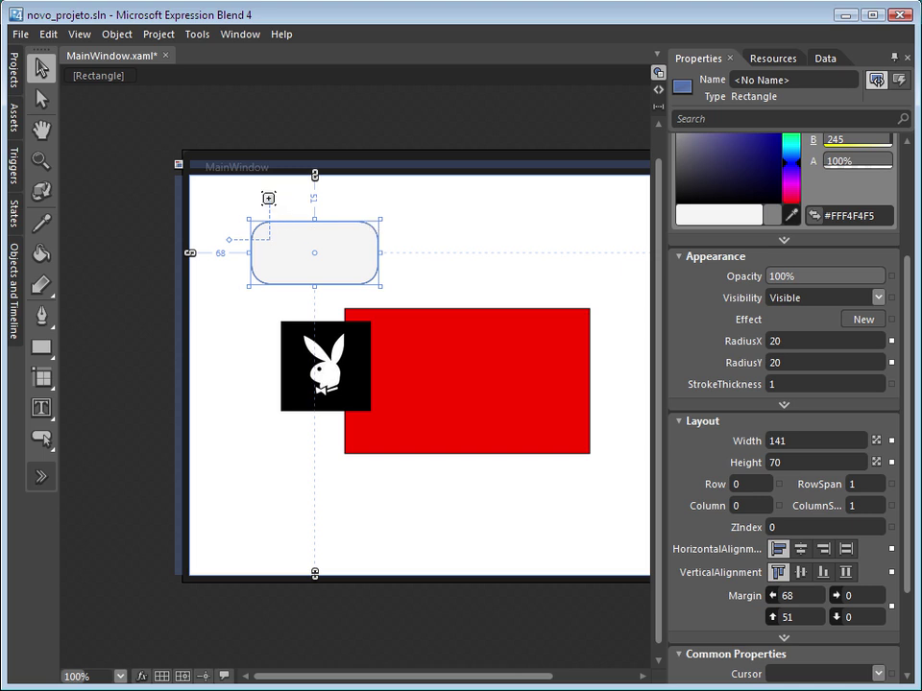
{"action": "mouse_move", "coordinate": [269, 198]}
{"action": "left_mouse_down"}
{"action": "mouse_move", "coordinate": [286, 203]}
{"action": "mouse_move", "coordinate": [259, 203]}
{"action": "left_mouse_up"}
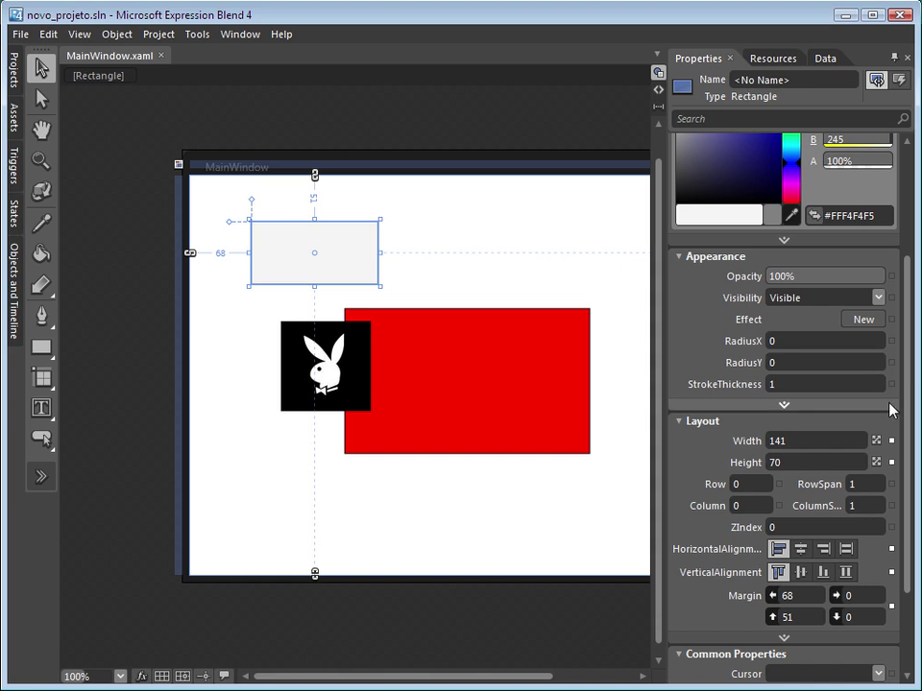
Examine the advanced Appearance properties of the light grey rectangle and the advanced options for its StrokeThickness.
{"action": "left_click", "coordinate": [784, 407]}
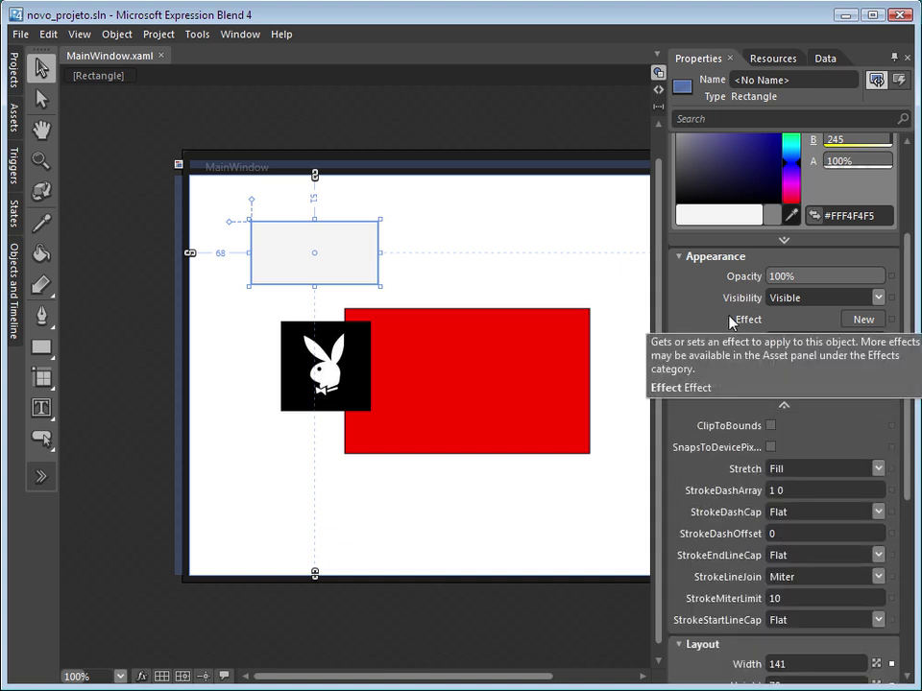
{"action": "left_click", "coordinate": [786, 407]}
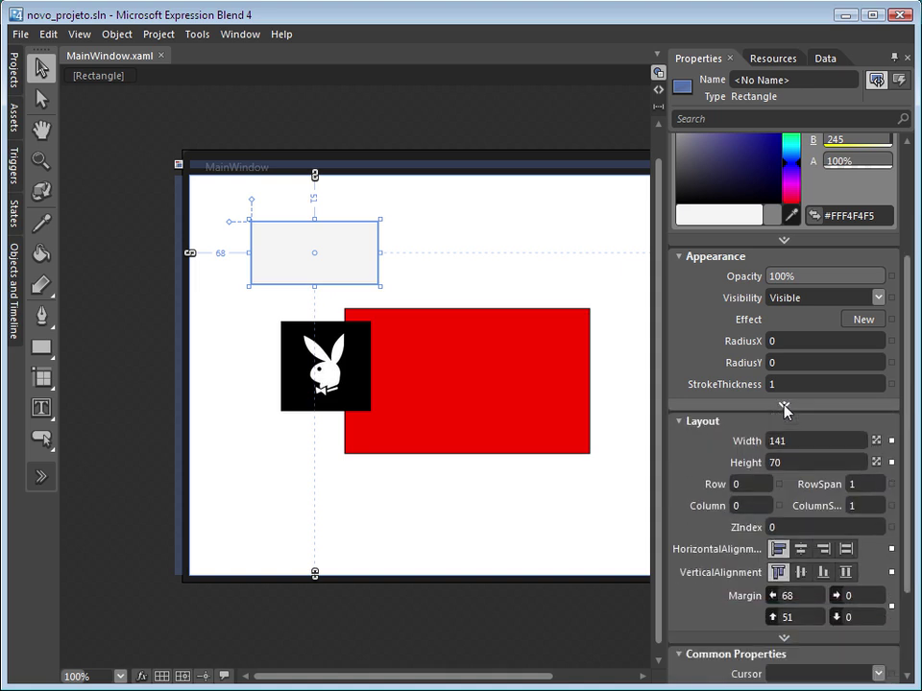
{"action": "left_click", "coordinate": [856, 377]}
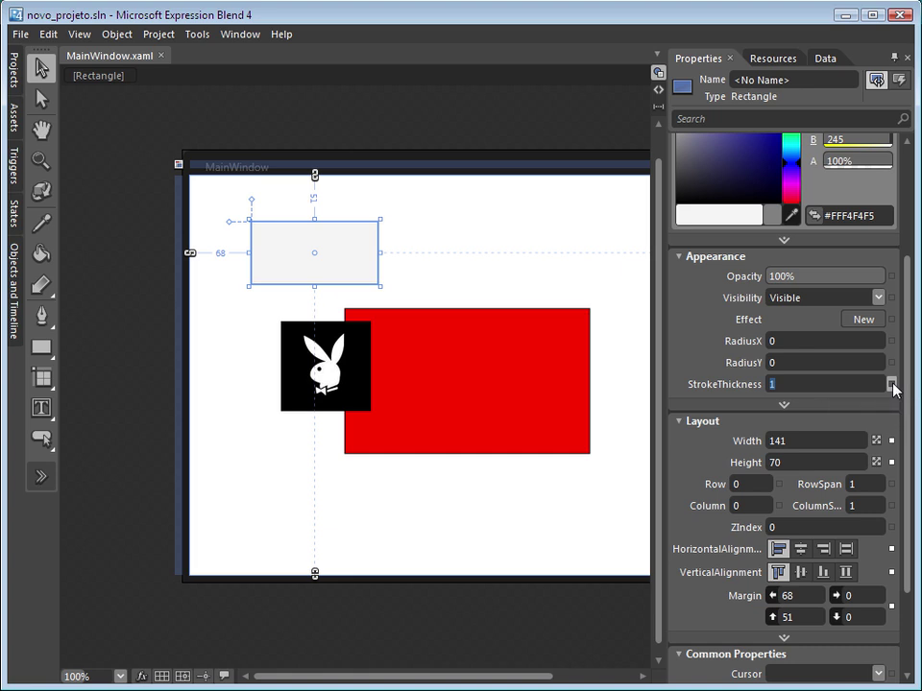
{"action": "left_click", "coordinate": [891, 384]}
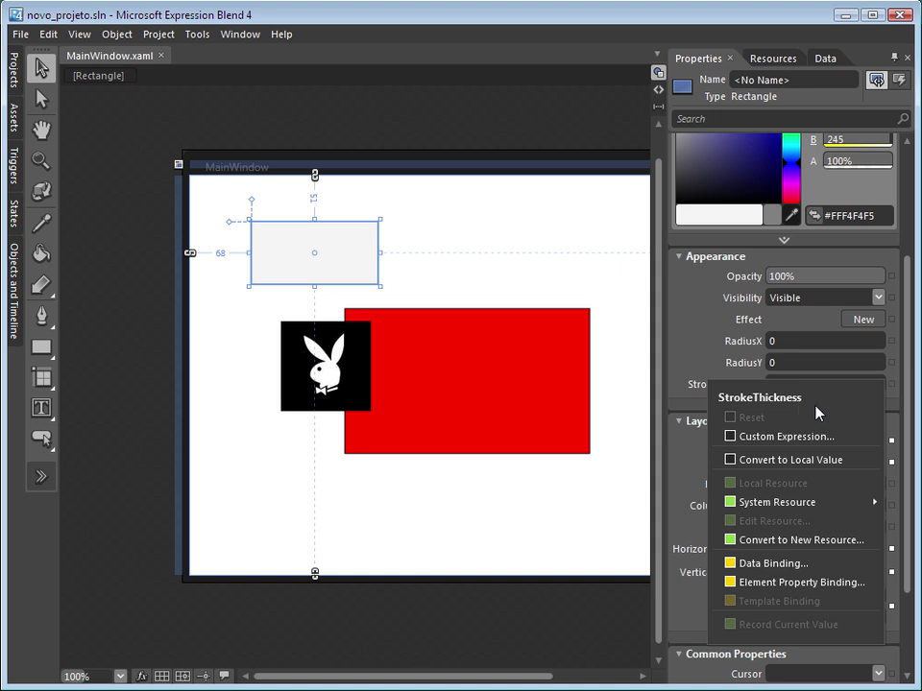
{"action": "left_click", "coordinate": [892, 384]}
Round the light grey rectangle's corners freehand to a radius of about 8.5 in X and Y.
{"action": "left_click_drag", "start_coordinate": [251, 200], "coordinate": [259, 200]}
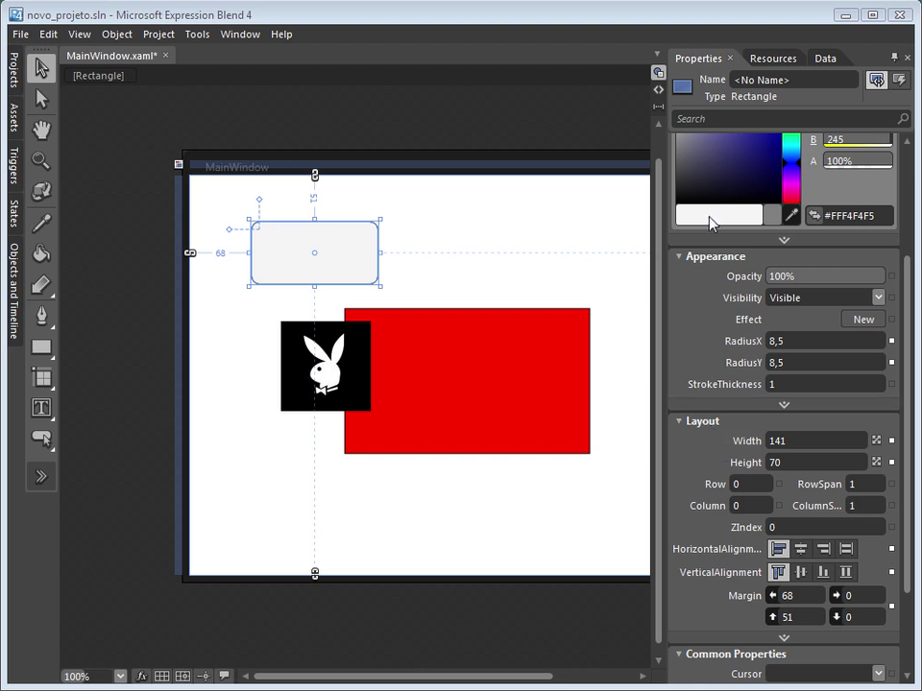
{"action": "left_click", "coordinate": [698, 119]}
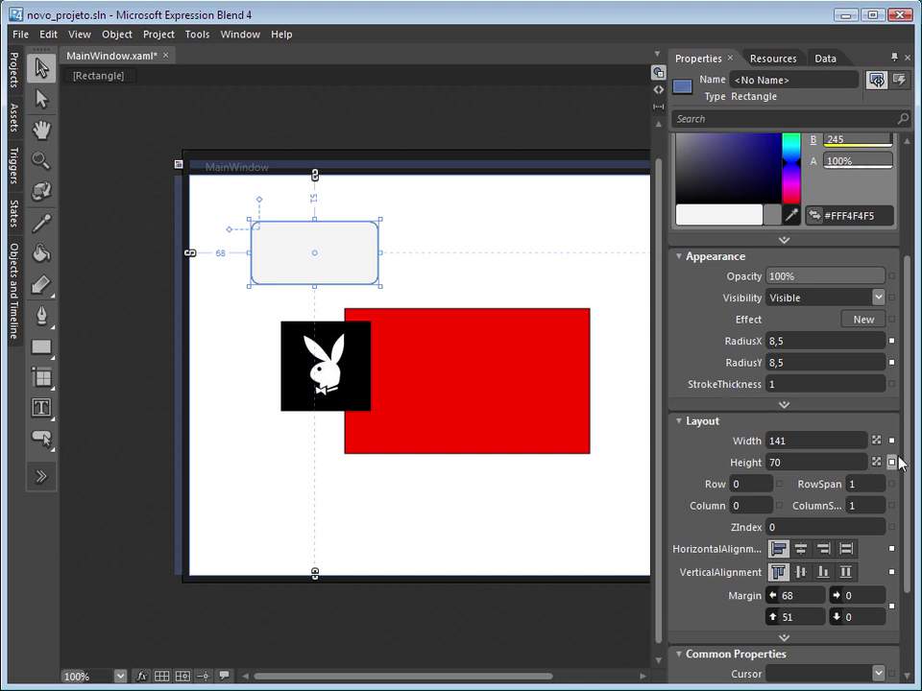
Expand the Transform properties of the light grey rectangle and filter its properties by "trans".
{"action": "left_click_drag", "start_coordinate": [909, 449], "coordinate": [911, 539]}
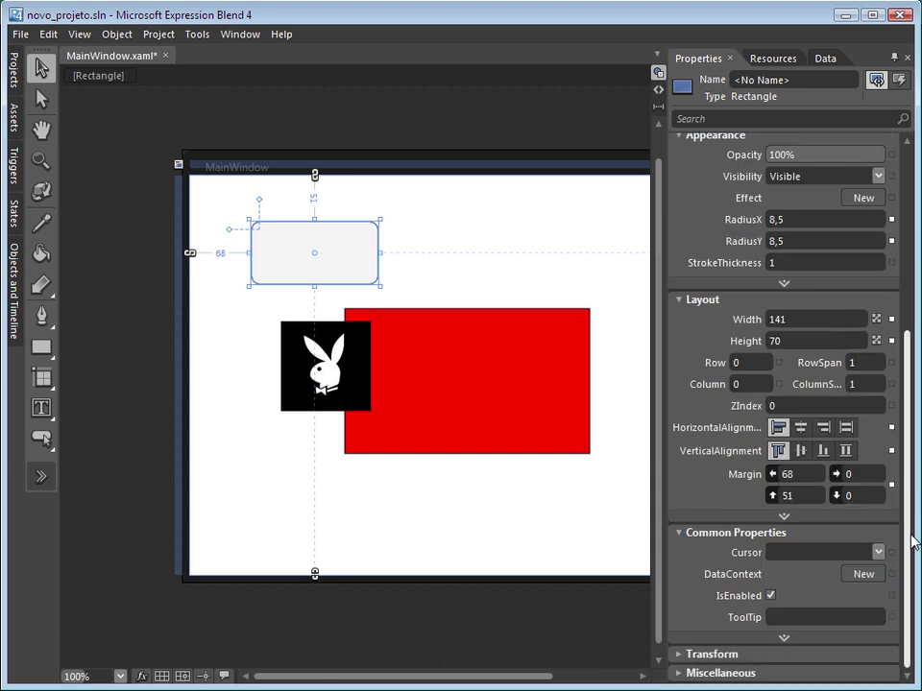
{"action": "left_click", "coordinate": [711, 654]}
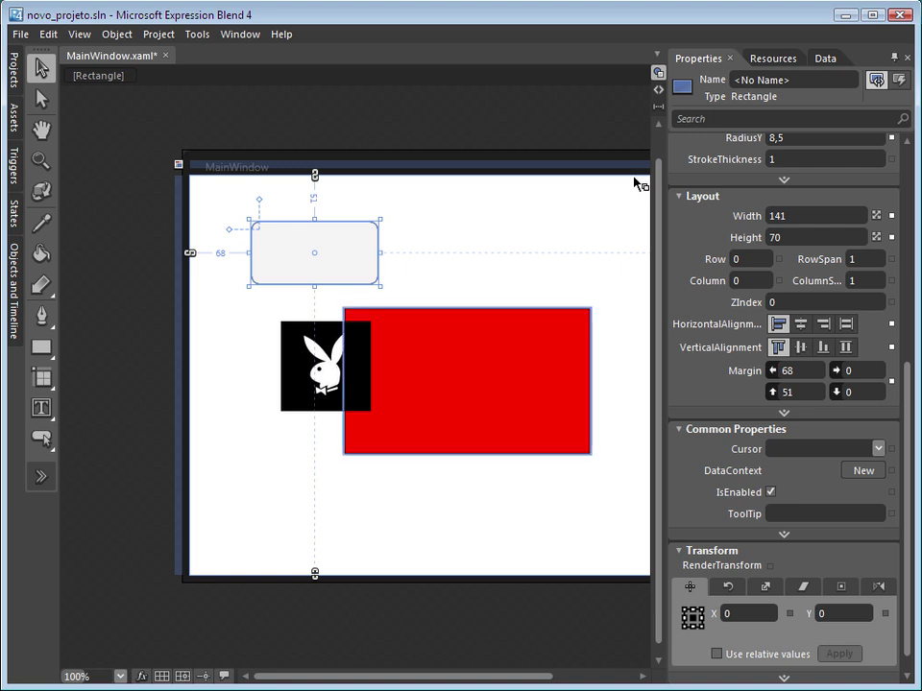
{"action": "left_click", "coordinate": [727, 118]}
{"action": "type", "text": "tr"}
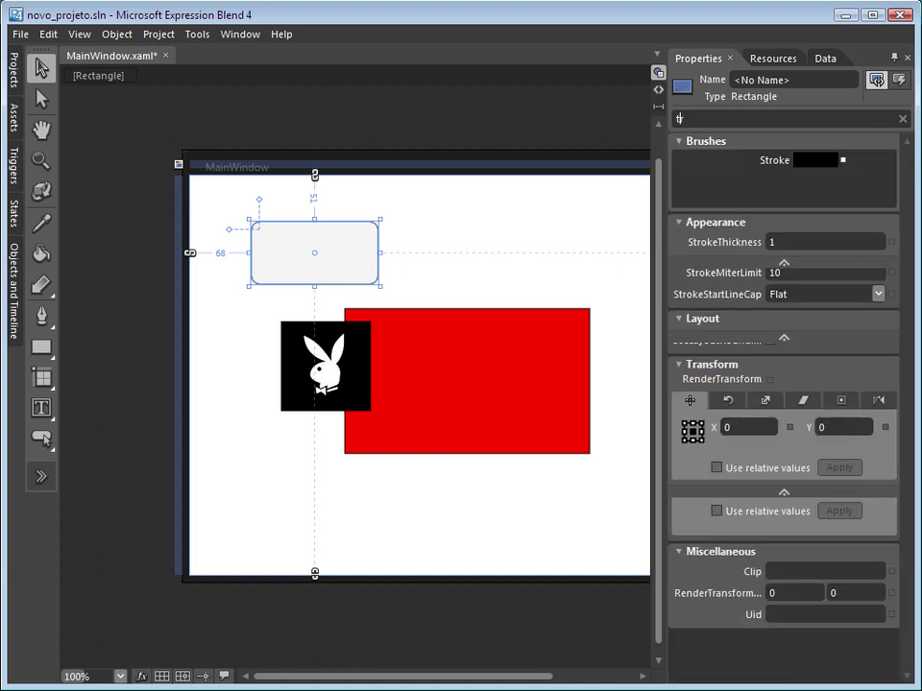
{"action": "type", "text": "ans"}
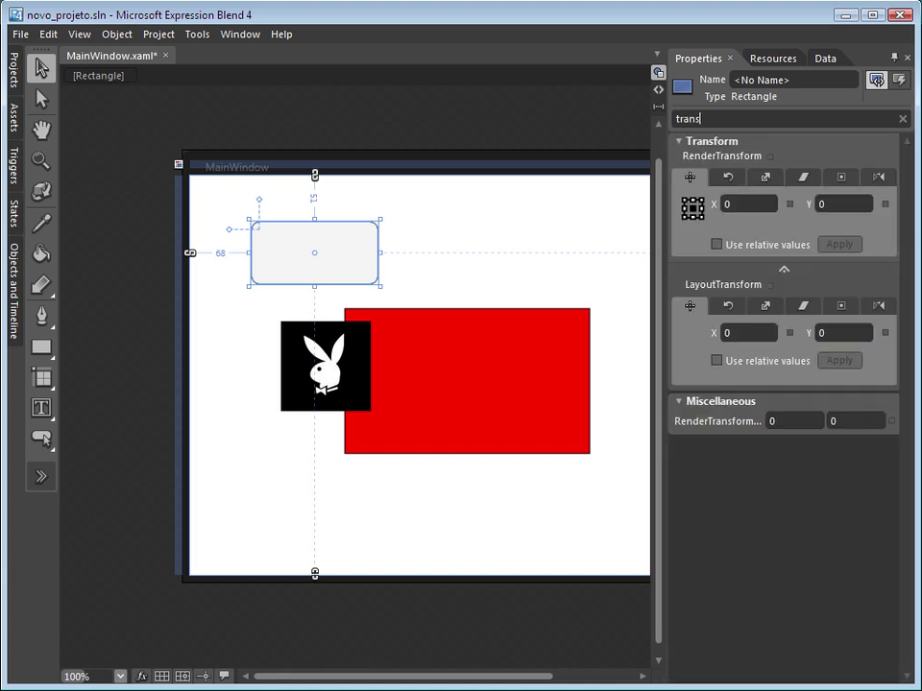